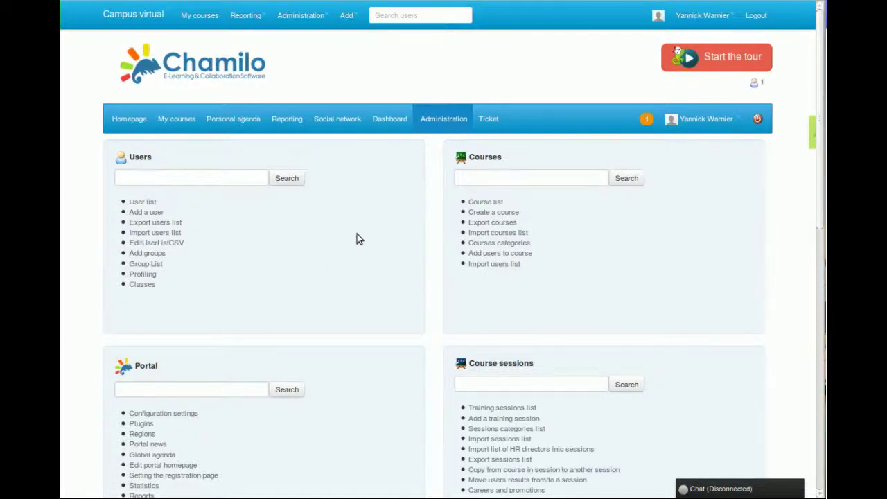
Scroll down the Administration page to bring the Portal panel into view.
scroll(350, 312, "down", 2)
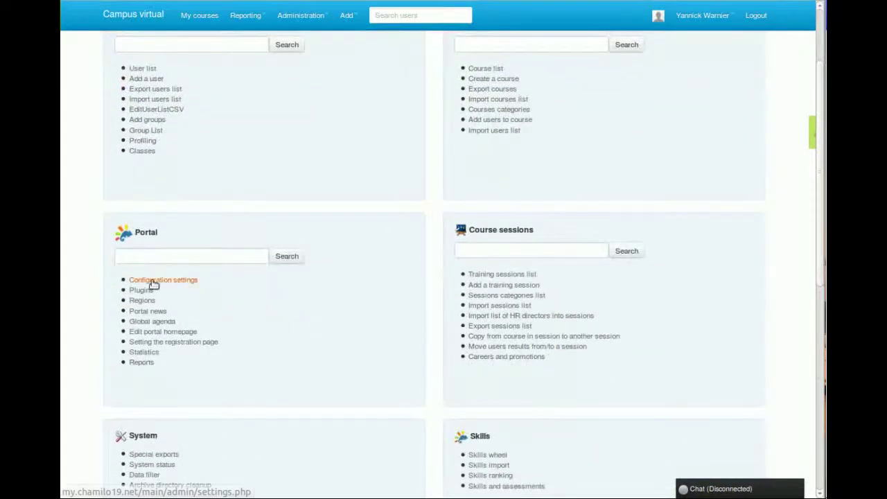
Open Portal's Configuration settings and view the Facebook authentication category.
left_click(160, 280)
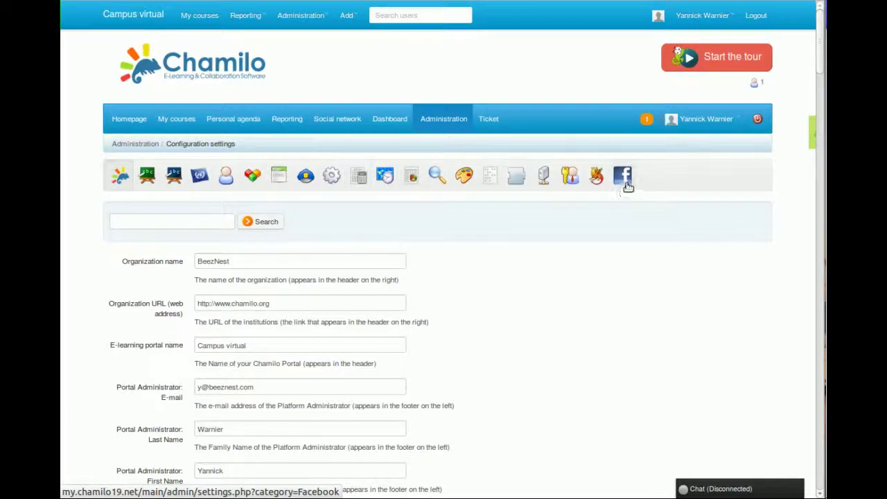
left_click(624, 178)
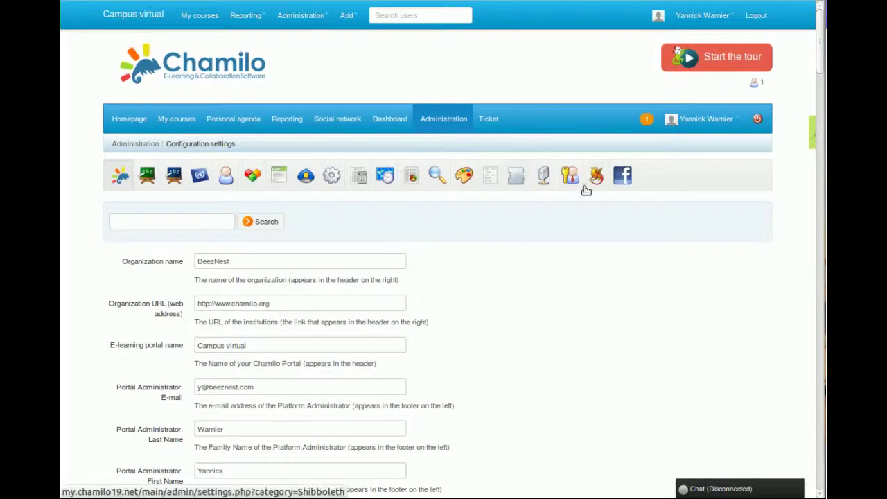
Enable the Tour plugin in the Plugins settings, then reload the page by resending the form.
left_click(517, 175)
scroll(358, 230, "down", 20)
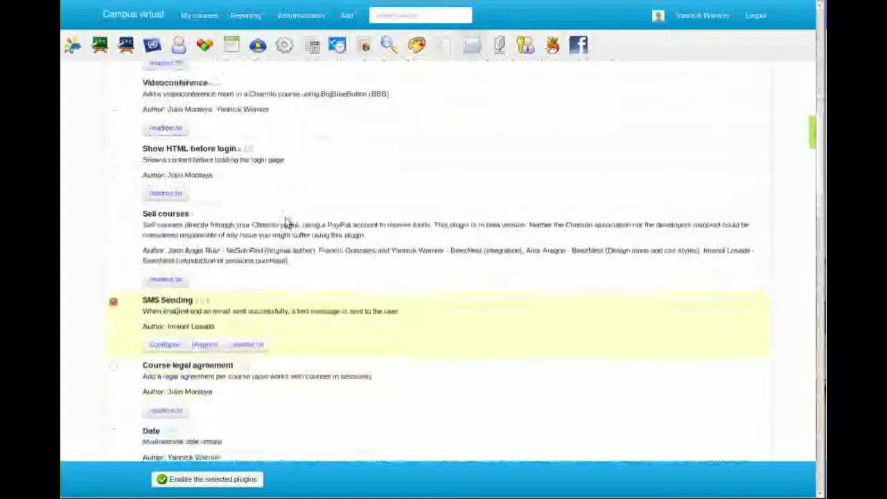
scroll(275, 221, "down", 6)
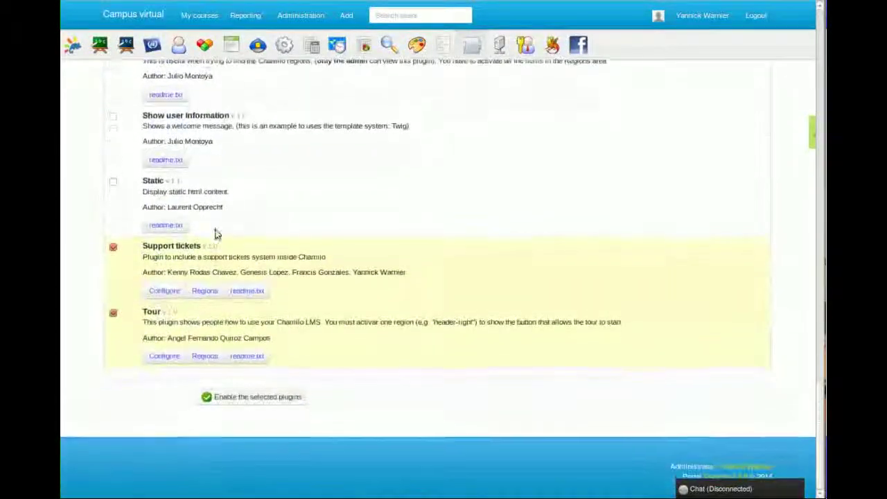
left_click(113, 311)
left_click(232, 396)
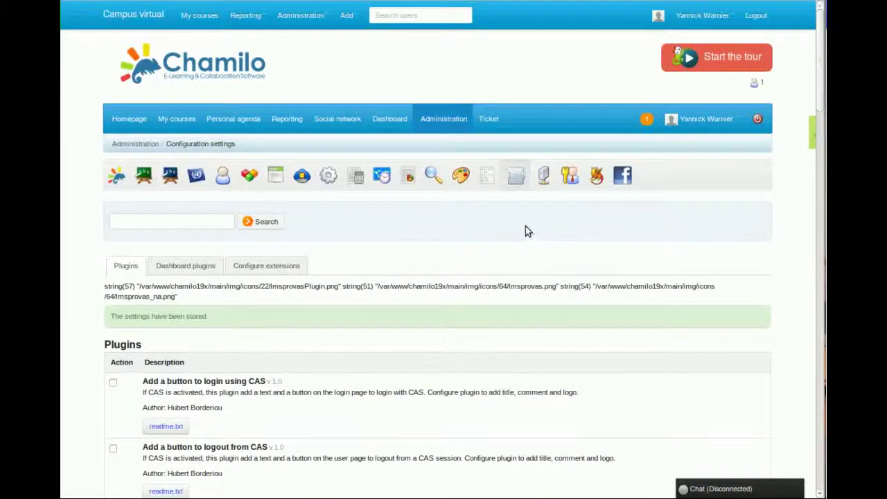
key("F5")
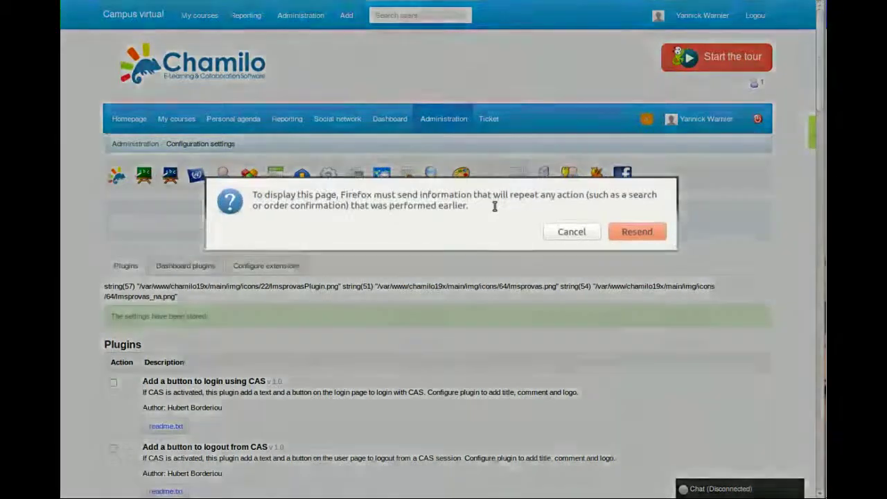
left_click(636, 233)
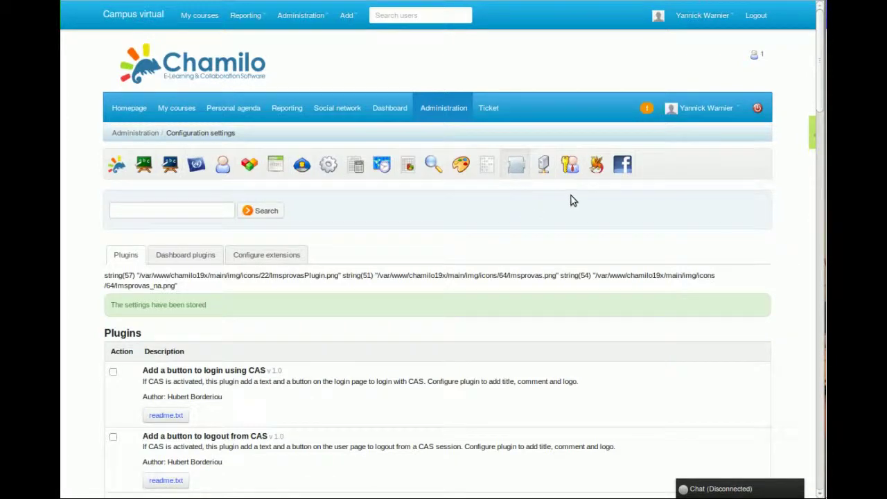
Search settings for 'custom', set Use custom pages to Yes, then log out from the homepage.
left_click(187, 210)
type("custom")
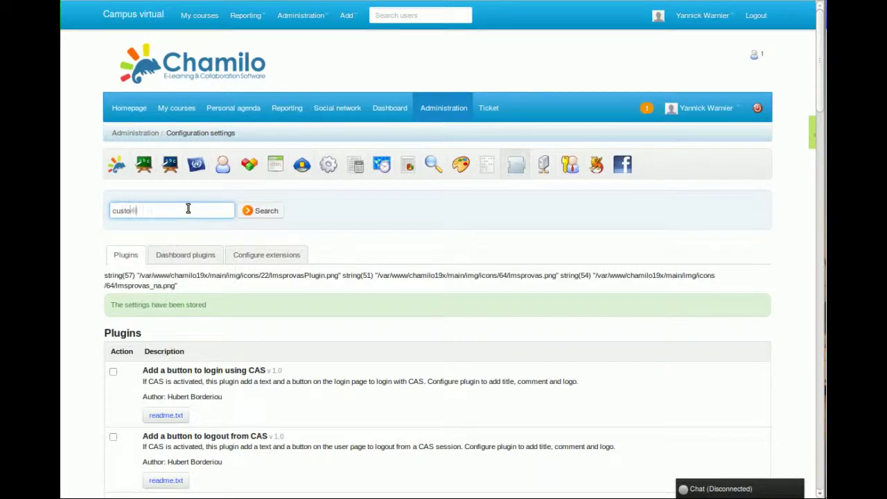
key("Return")
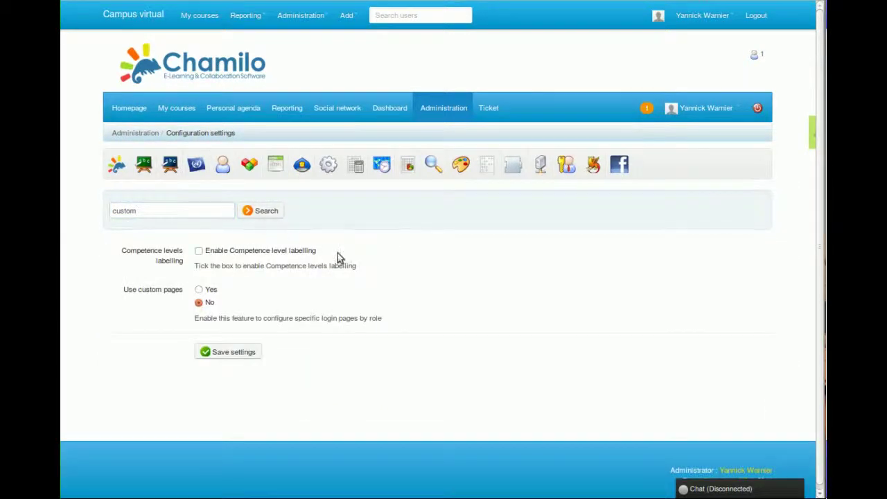
left_click(200, 291)
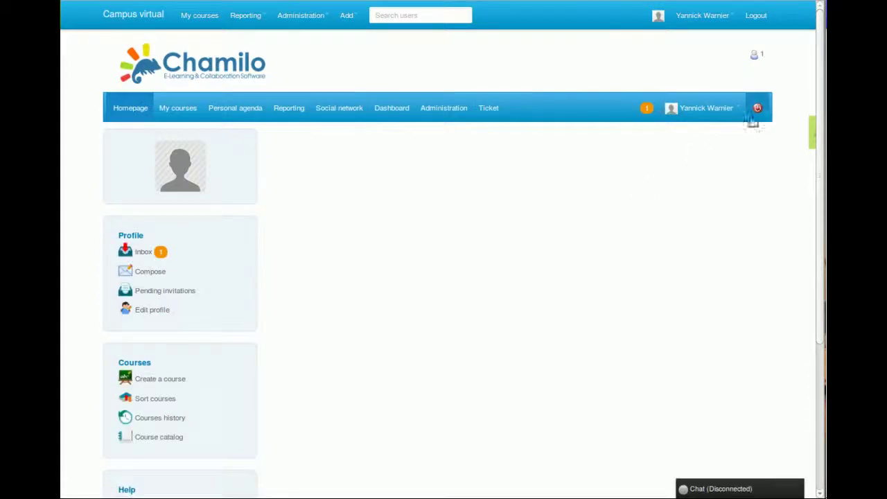
left_click(758, 112)
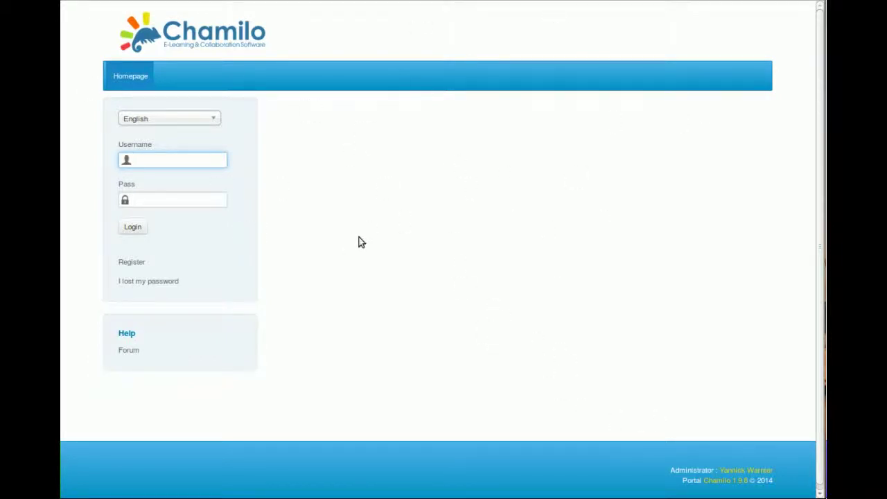
Log back in as administrator with the saved account and open Portal's Configuration settings.
left_click(167, 161)
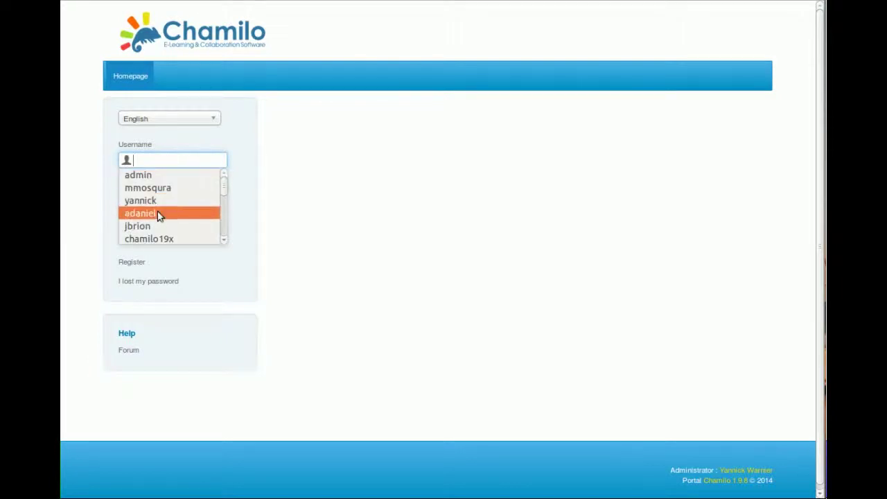
type("y")
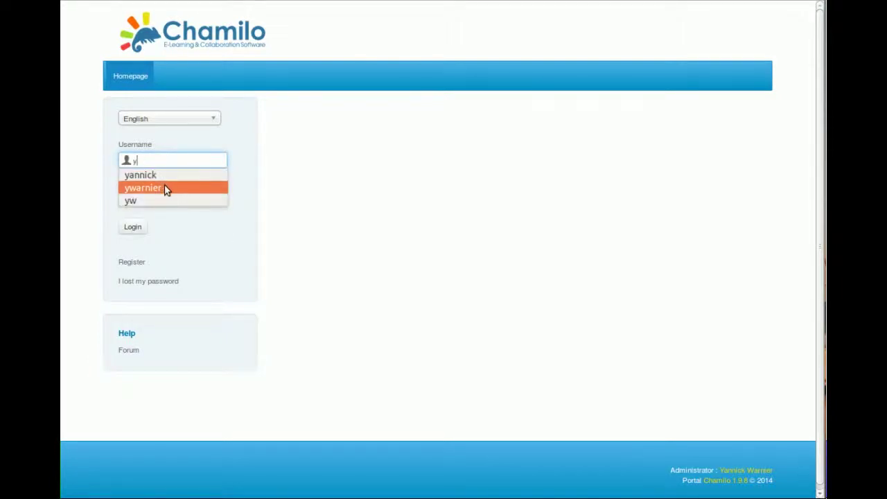
left_click(166, 187)
left_click(136, 226)
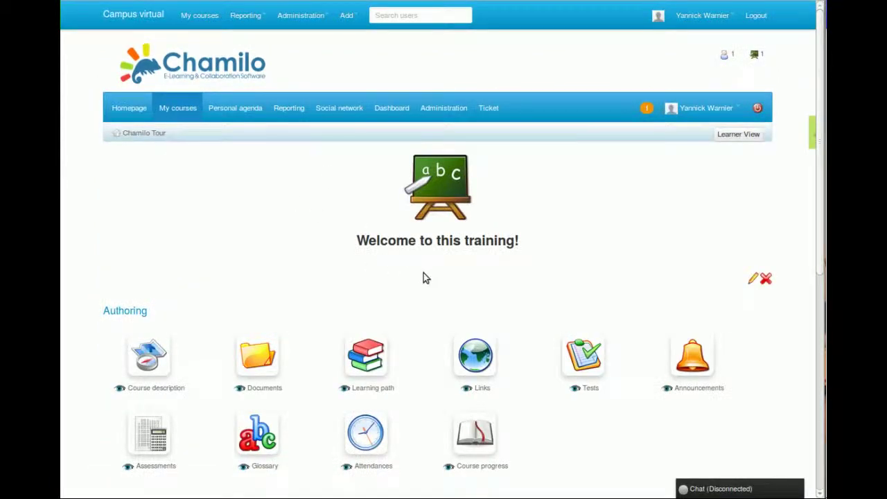
left_click(430, 102)
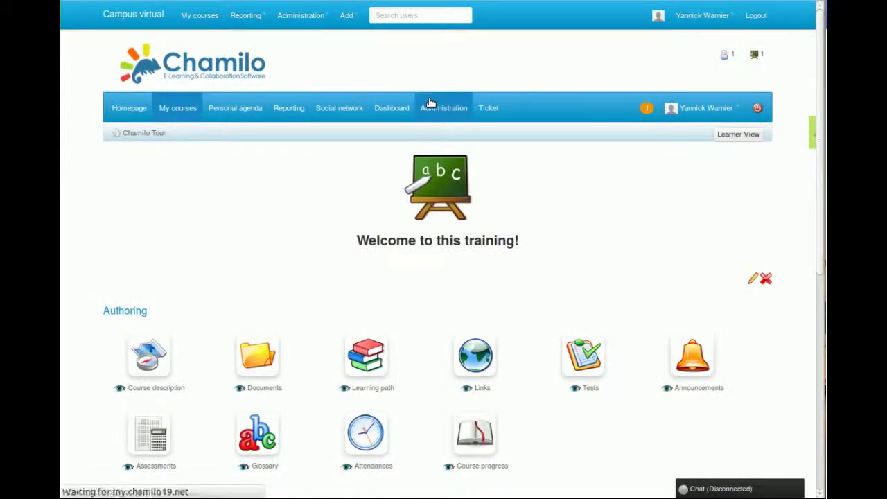
scroll(302, 286, "down", 4)
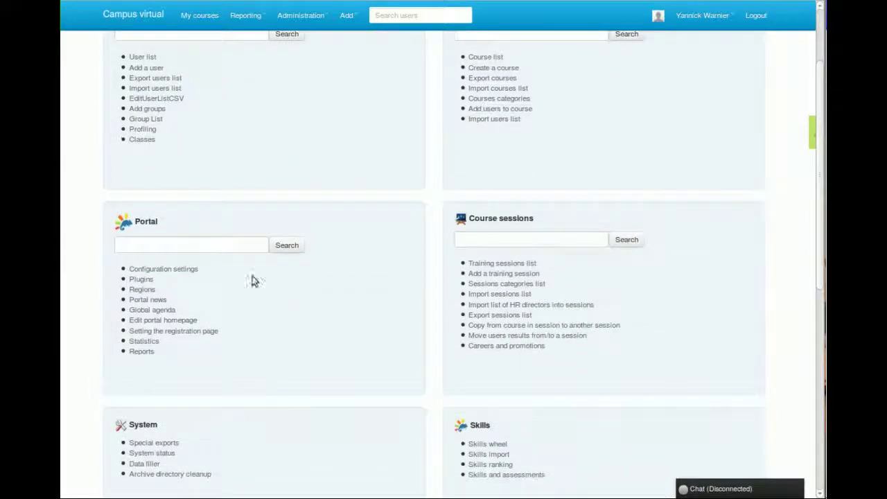
left_click(153, 273)
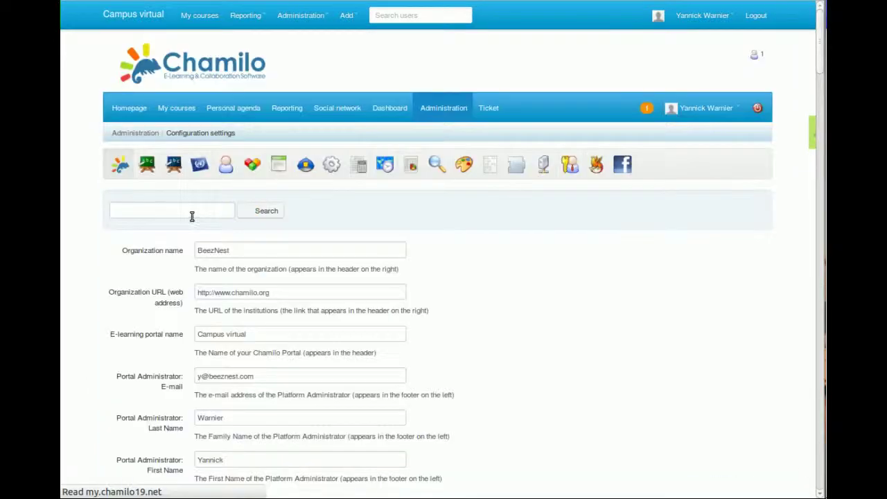
Filter the settings by 'custom' and set Use custom pages to Yes.
left_click(192, 216)
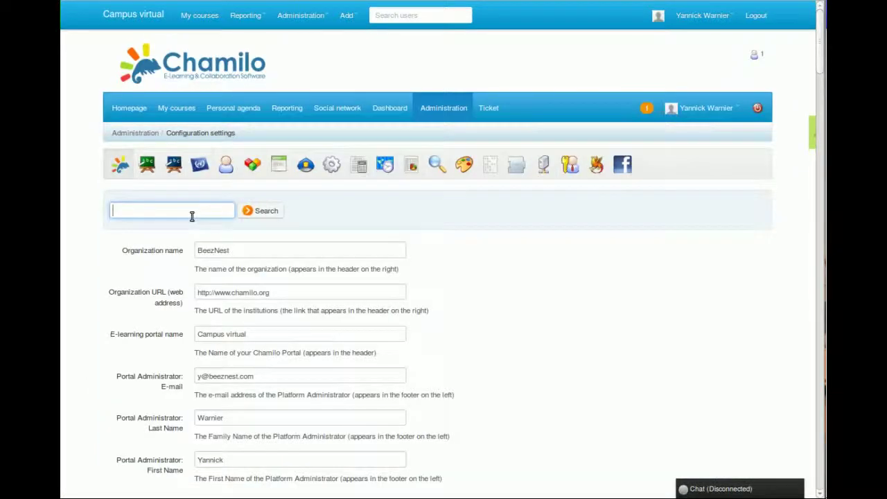
type("platf")
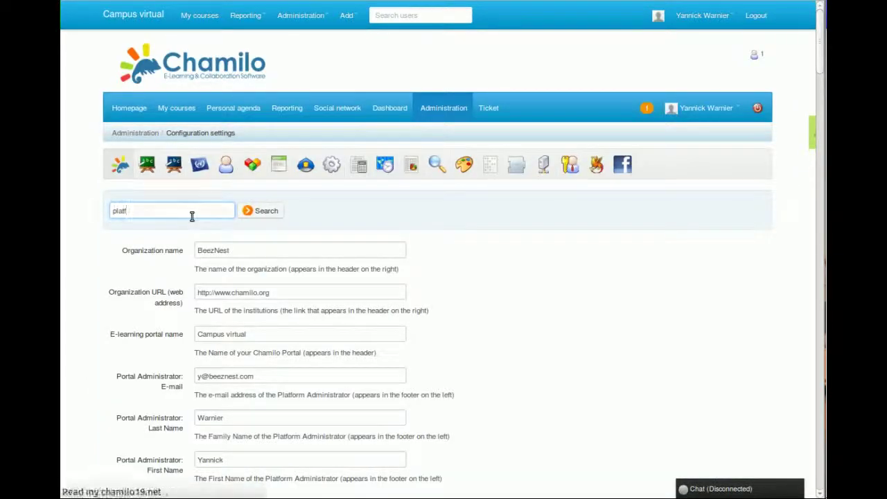
double_click(182, 212)
type("cu")
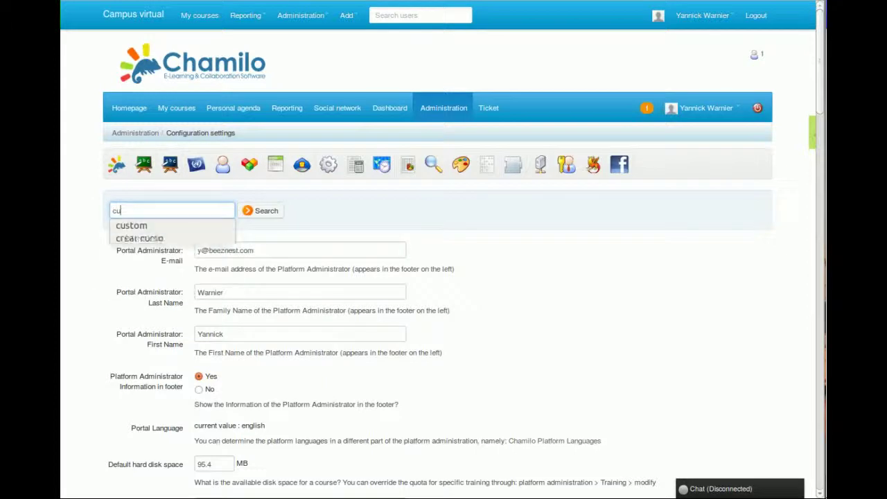
type("stom")
key("Return")
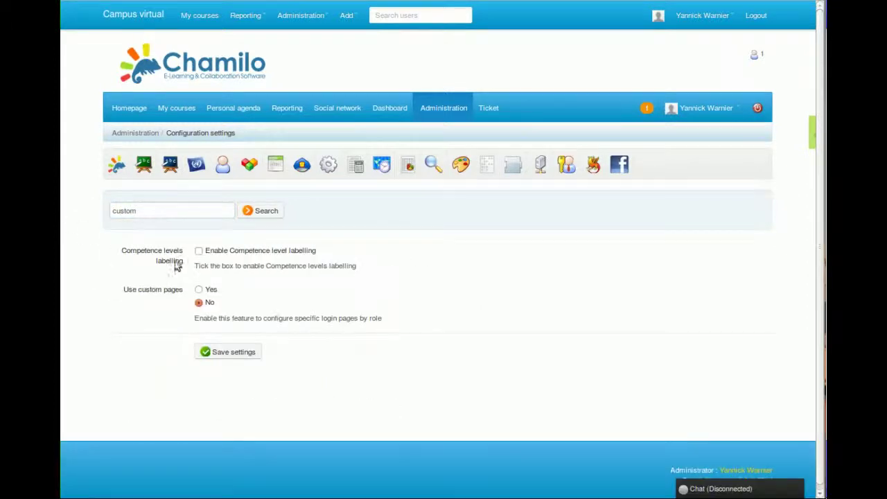
left_click(198, 289)
Open and dismiss the address bar history, leaving Use custom pages unsaved at No.
key("Down")
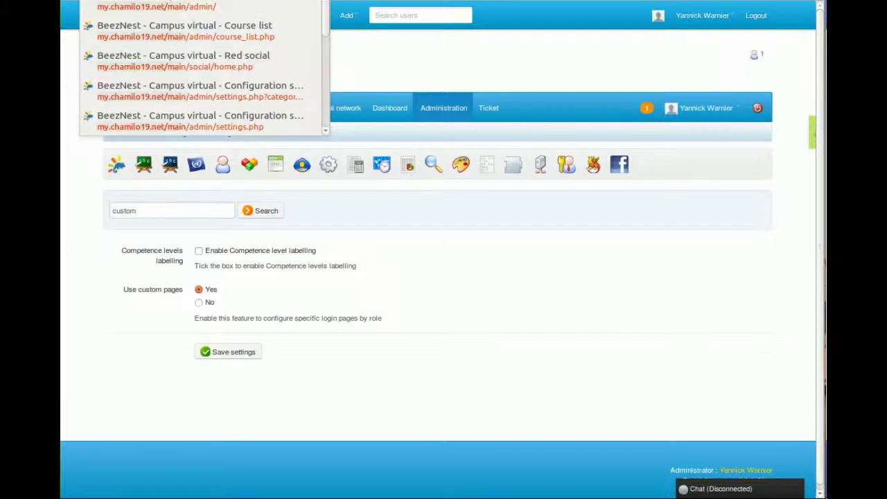
key("Escape")
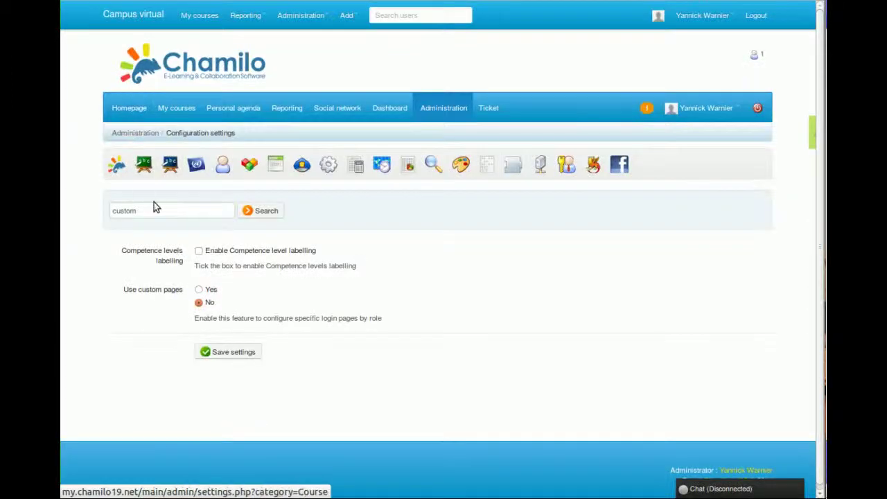
Paste and edit the main/webservices/registration.soap.php path in the address bar to load WSRegistration.
double_click(119, 208)
key("ctrl+v")
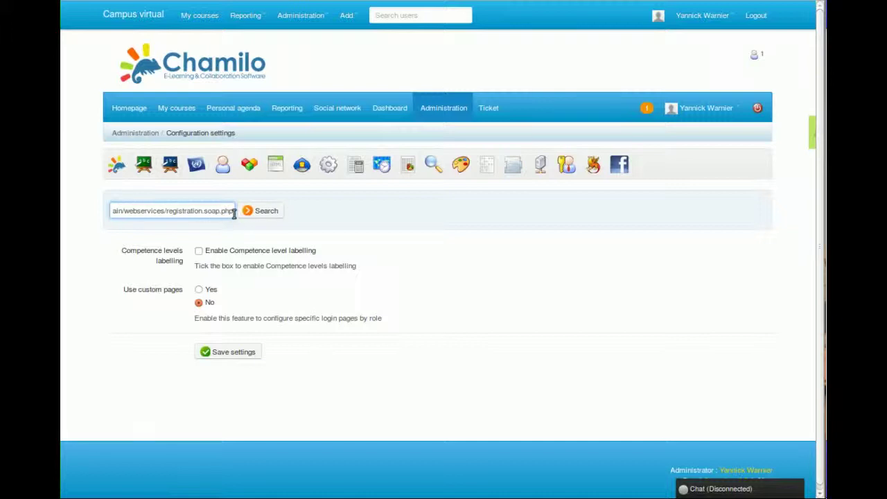
left_click_drag(234, 213, 134, 210)
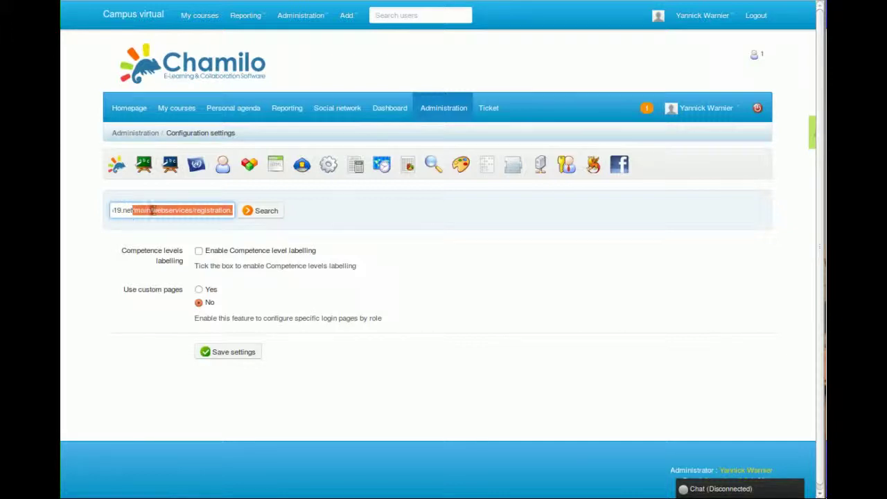
left_click(151, 210)
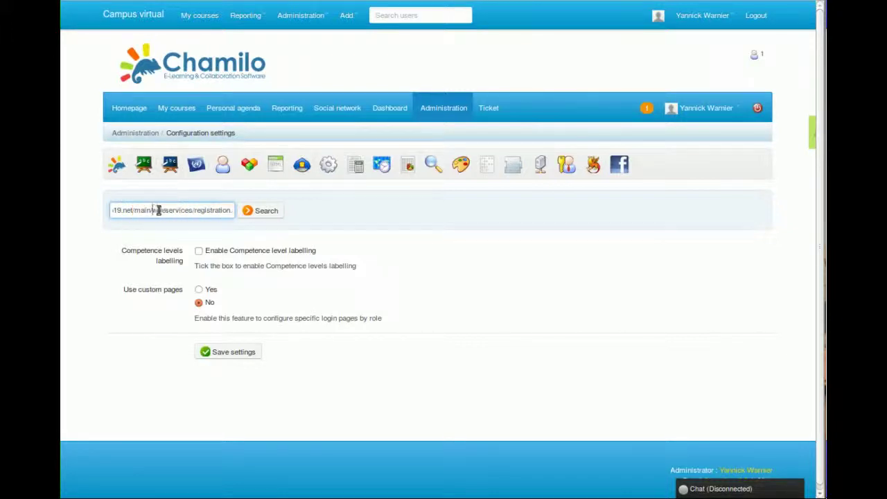
left_click(199, 211)
left_click_drag(197, 210, 234, 210)
left_click(216, 210)
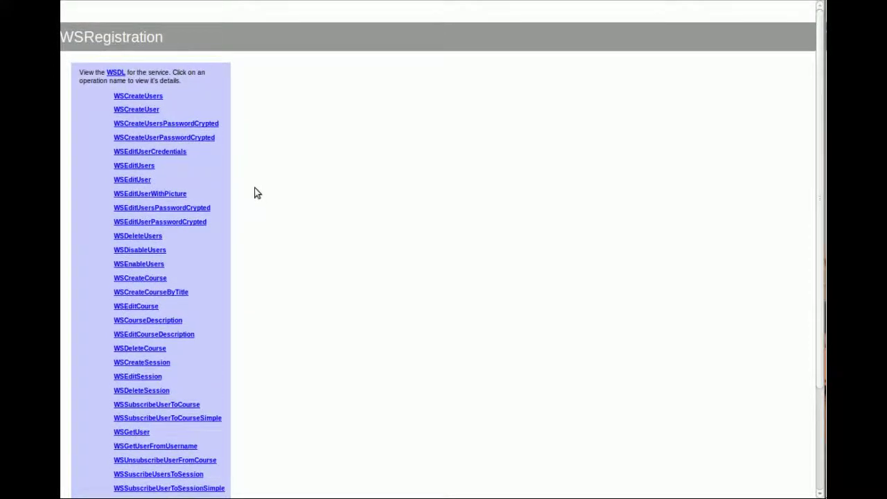
View WSEditUserCredentials, WSCreateUser, WSEditUserPasswordCrypted, WSCreateCourse and WSCreateSession operation details.
left_click(173, 152)
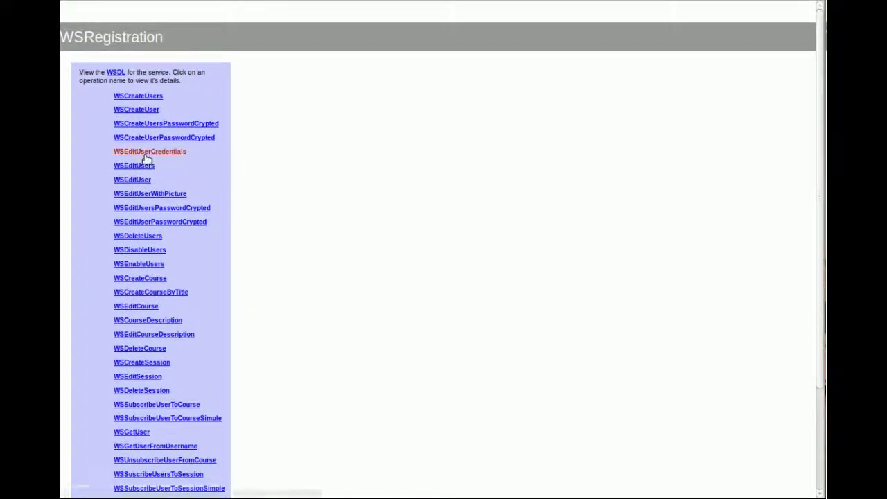
left_click(146, 112)
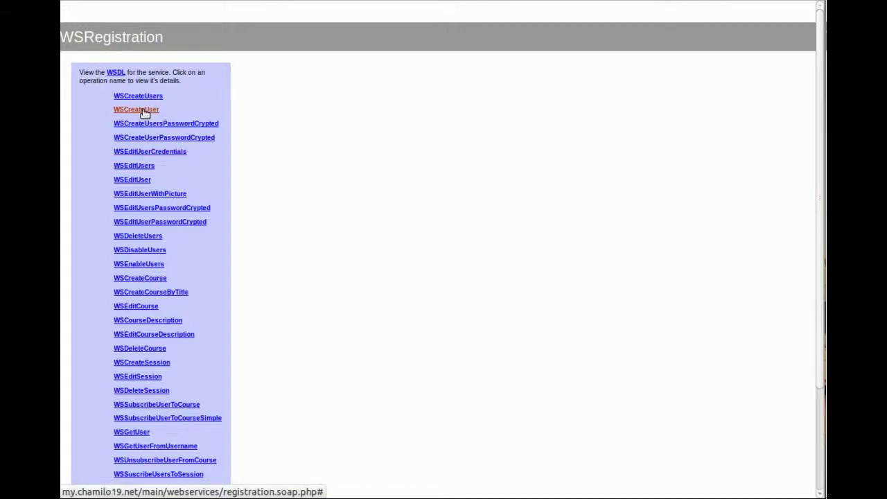
left_click(166, 221)
left_click(150, 279)
left_click(161, 363)
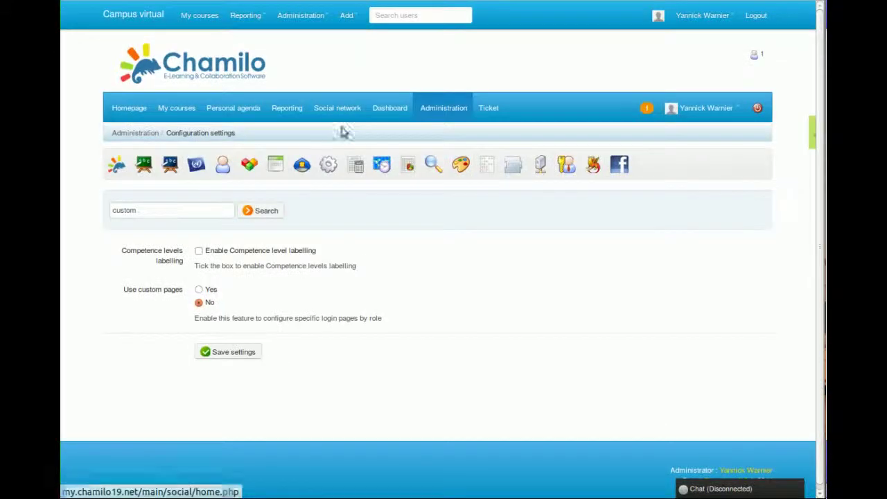
Go through the Security settings category to the Plugins settings tab.
left_click(328, 170)
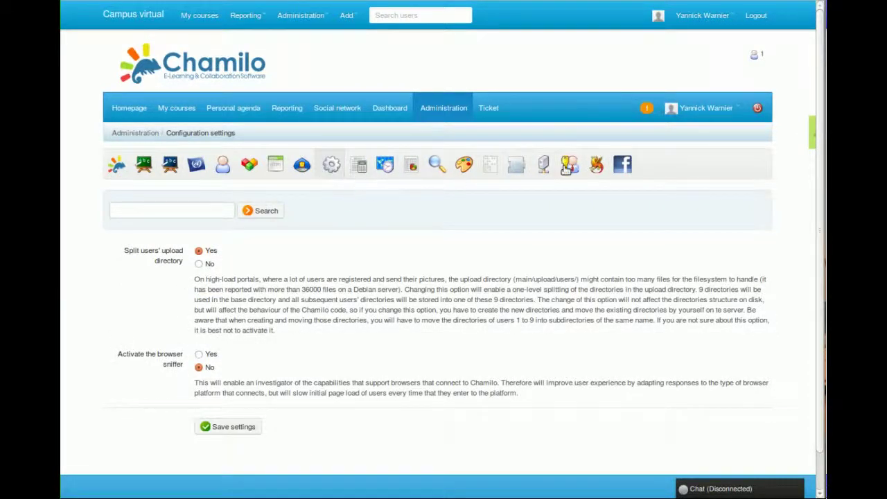
left_click(516, 165)
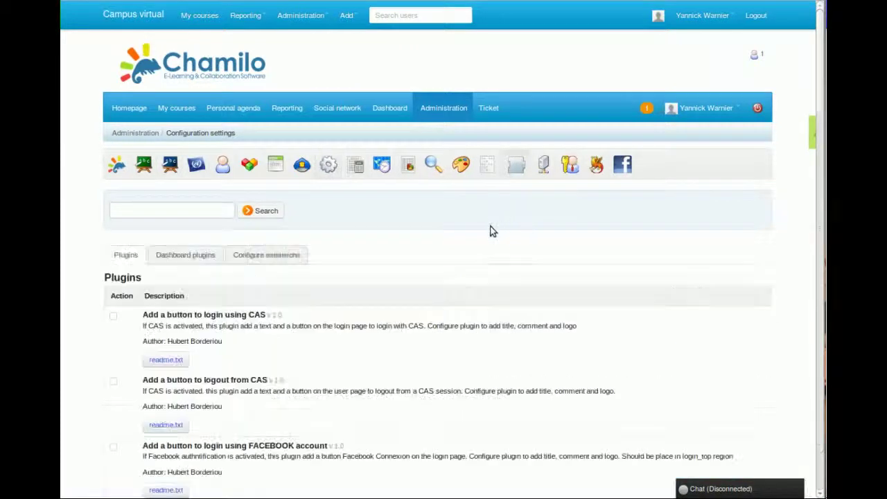